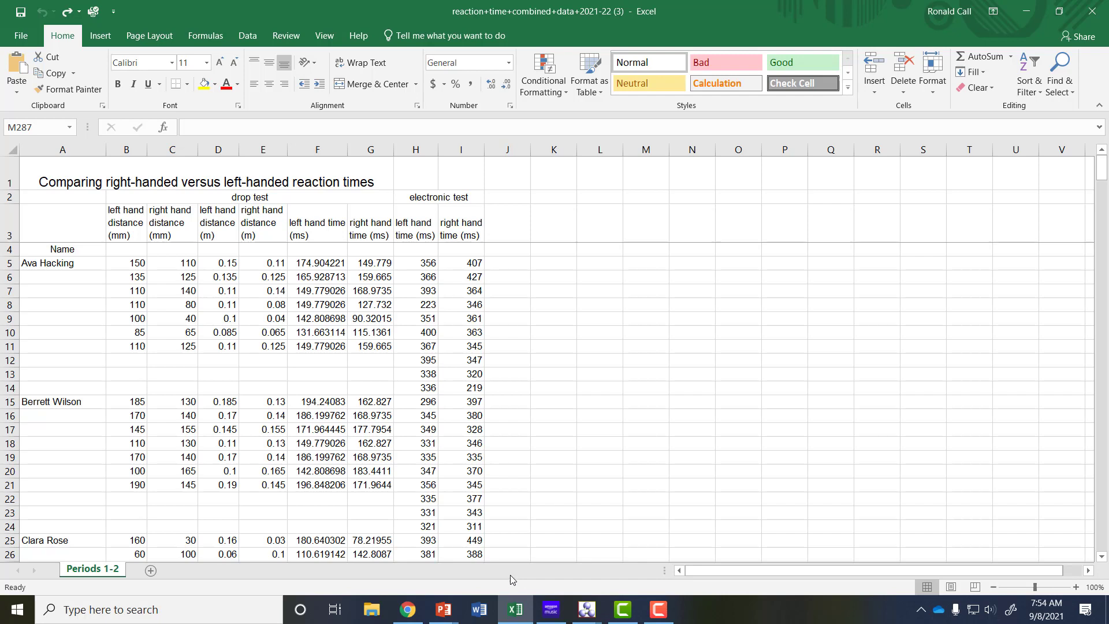
# Switch to the Book.xlsx workbook and scroll to the left-handed reaction times summary near row 281
pyautogui.moveTo(515, 608)
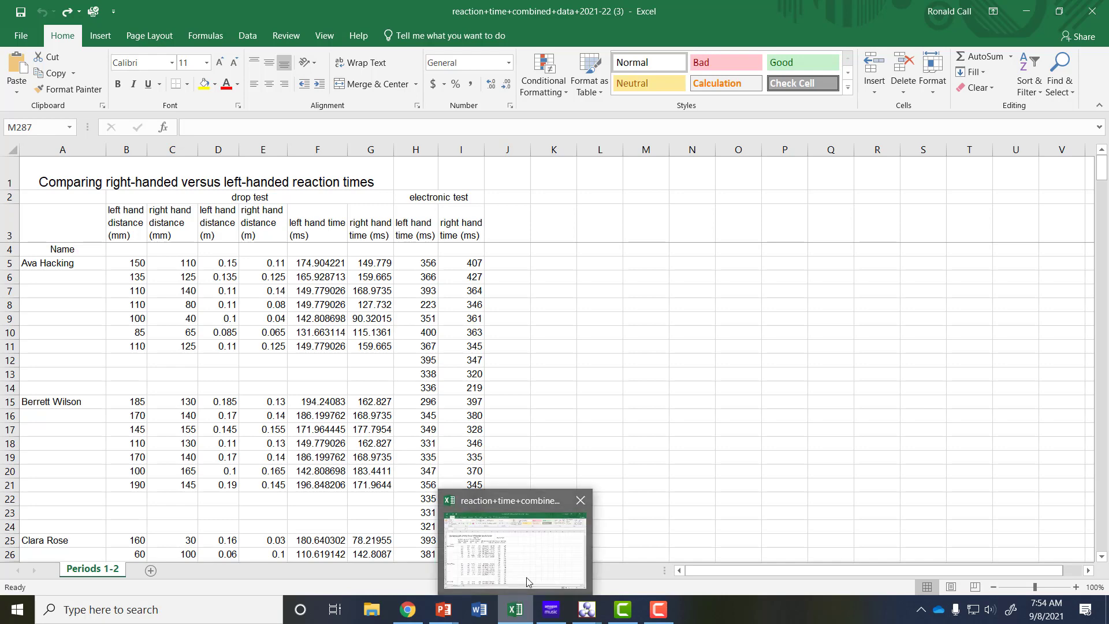
pyautogui.moveTo(1101, 178); pyautogui.dragTo(826, 285)
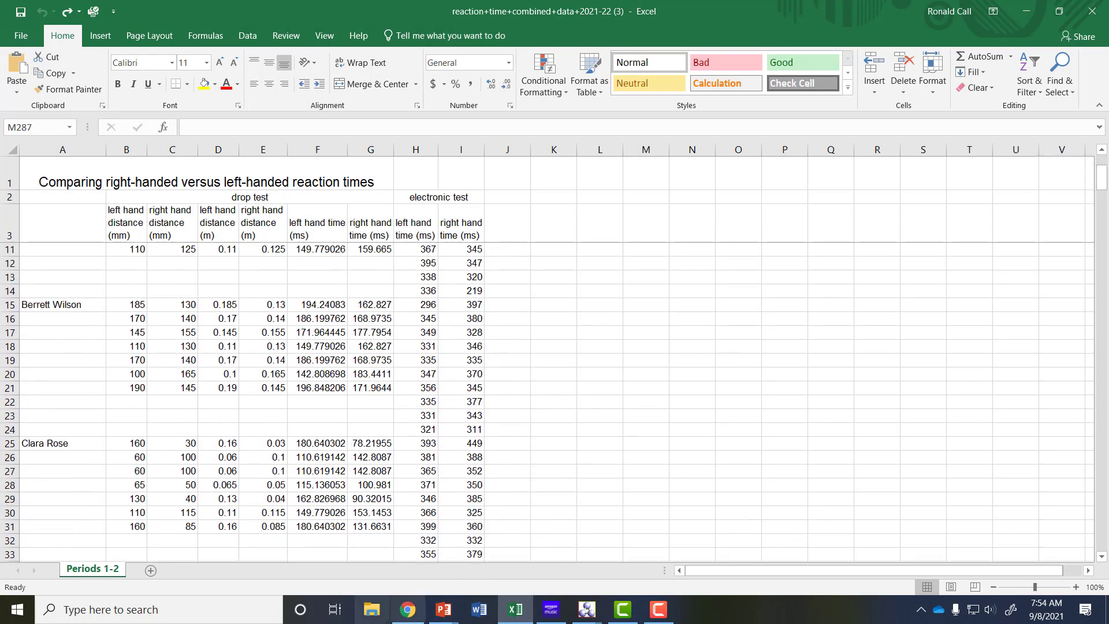
pyautogui.click(405, 614)
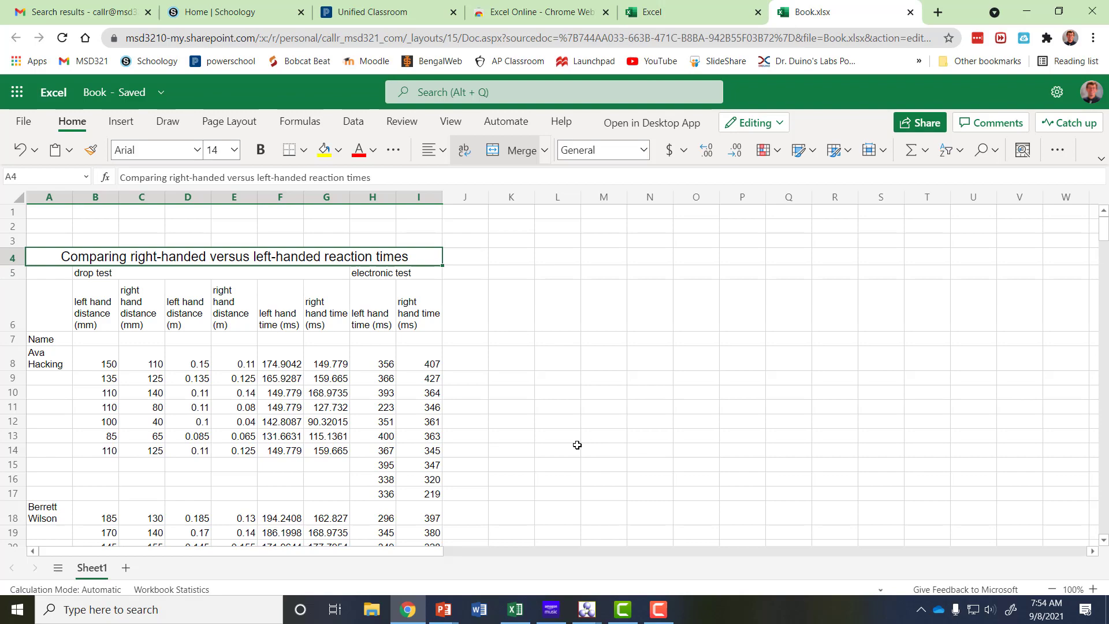
pyautogui.moveTo(1104, 233); pyautogui.dragTo(1102, 536)
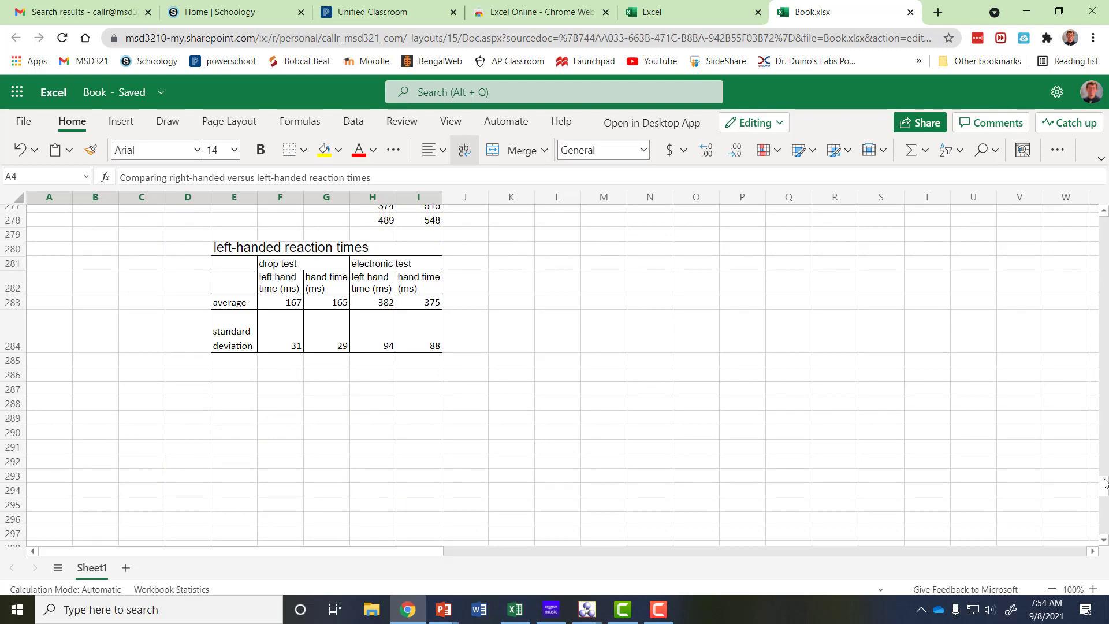
pyautogui.scroll(1, 1104, 485)
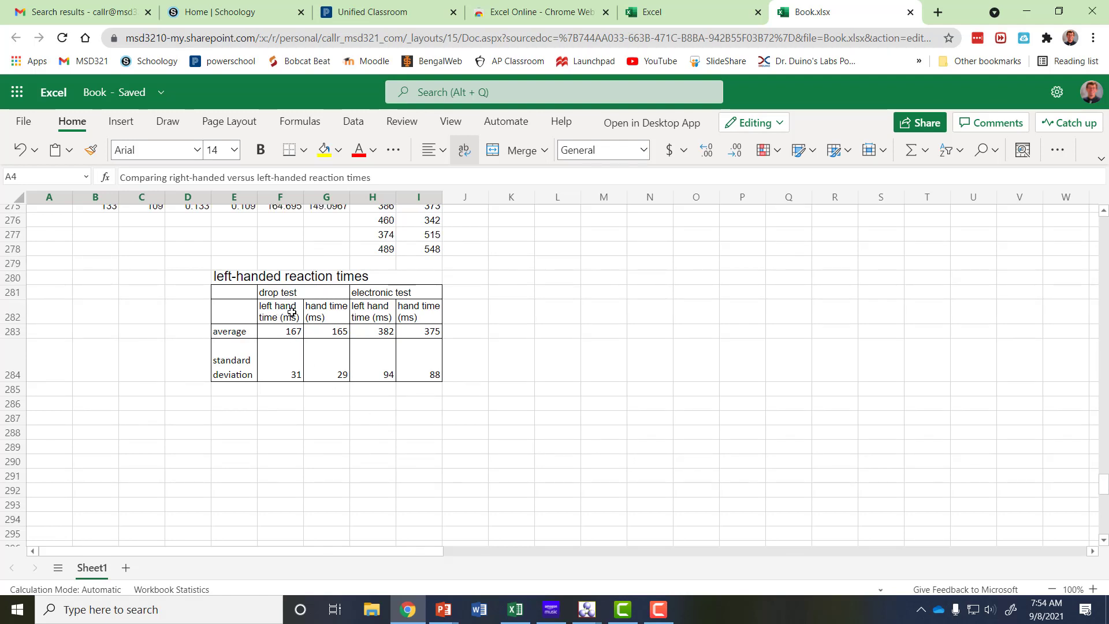
# Make row 282 taller so the left and right hand time headers show in full
pyautogui.moveTo(273, 309); pyautogui.dragTo(317, 314)
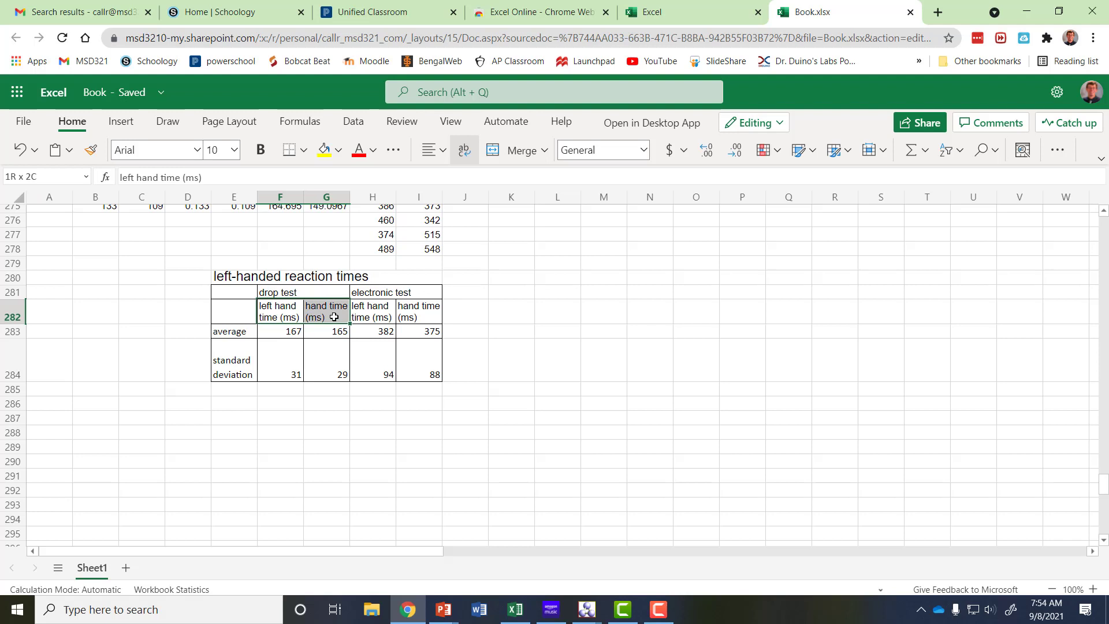
pyautogui.click(512, 446)
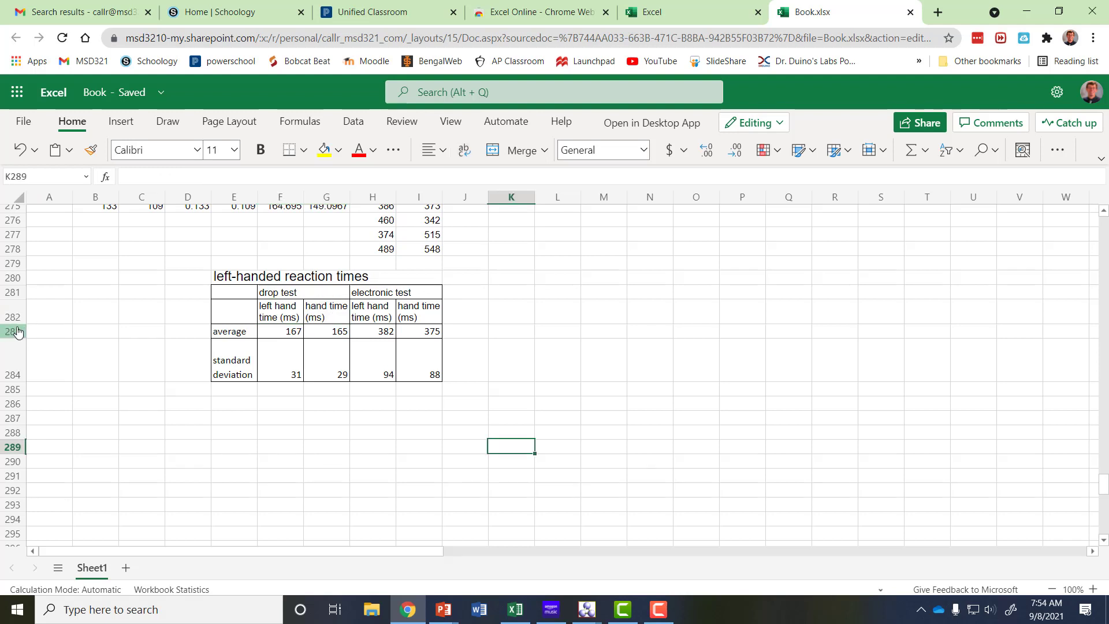
pyautogui.moveTo(12, 323)
pyautogui.mouseDown()
pyautogui.moveTo(13, 310)
pyautogui.moveTo(15, 336)
pyautogui.mouseUp()
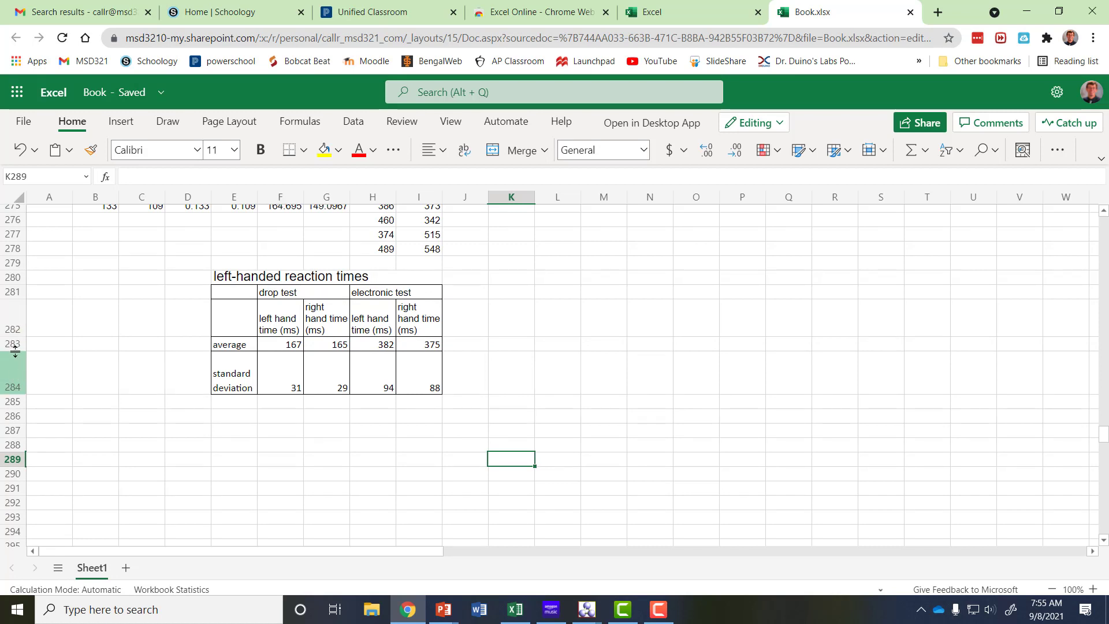
# Select F282:G283, the two hand headers and their drop-test averages
pyautogui.click(277, 311)
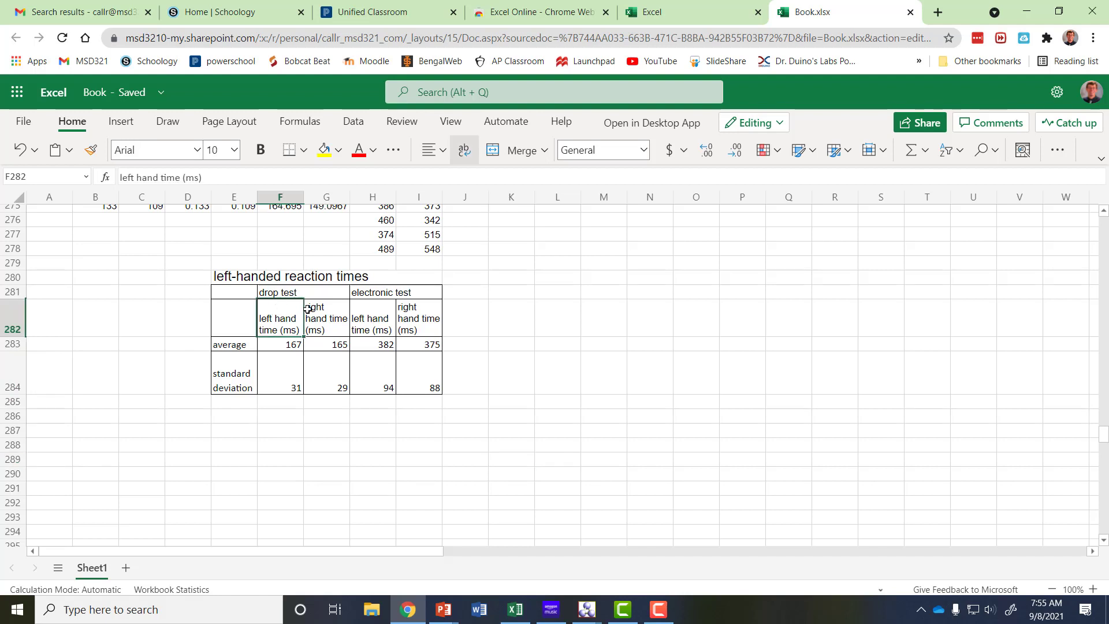
pyautogui.moveTo(307, 309); pyautogui.dragTo(334, 311)
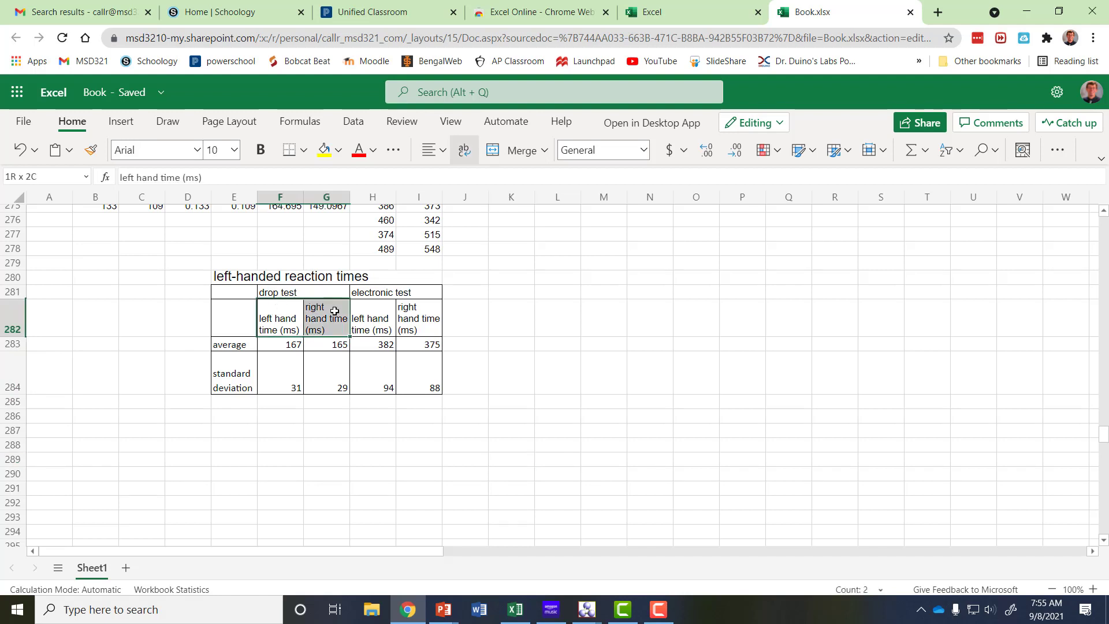
pyautogui.moveTo(335, 310); pyautogui.dragTo(337, 345)
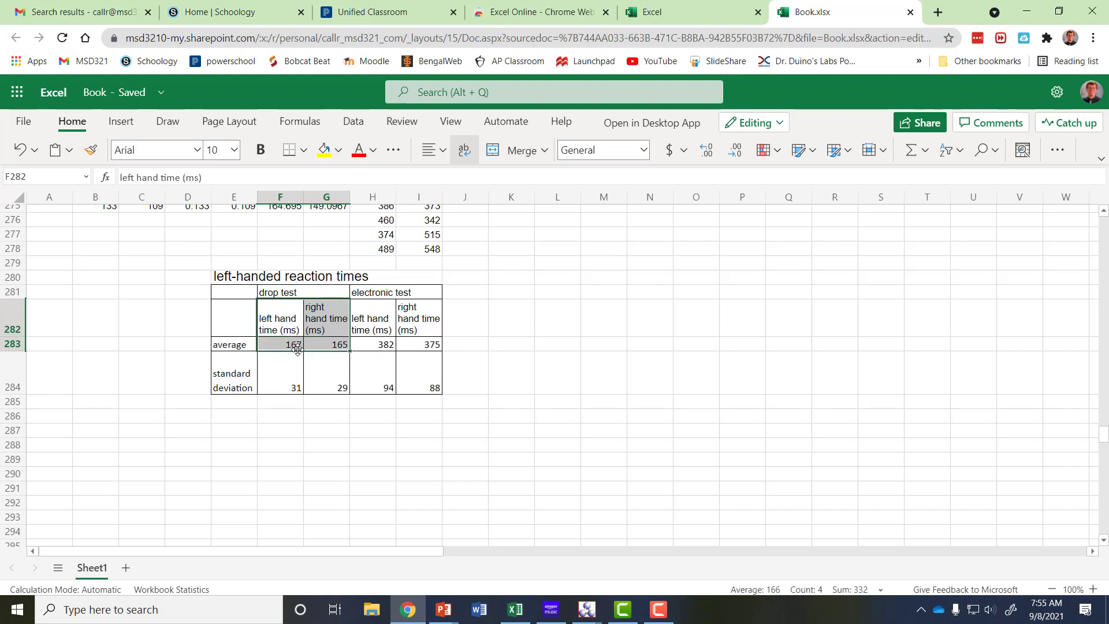
# Insert a clustered column chart of the drop-test averages and move it right of the table
pyautogui.click(121, 123)
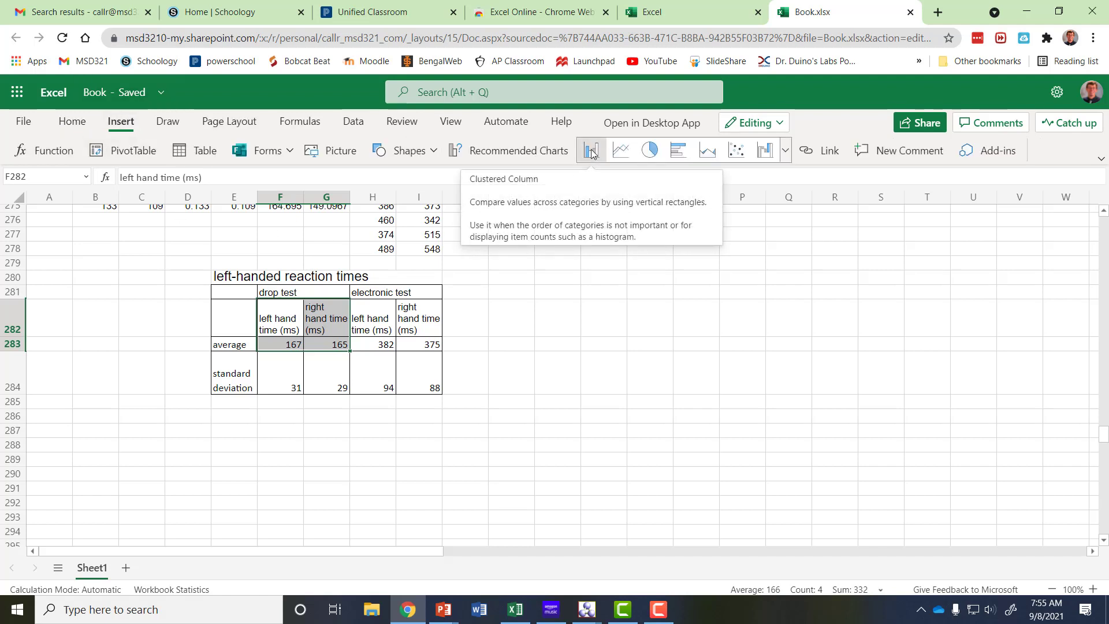
pyautogui.click(591, 151)
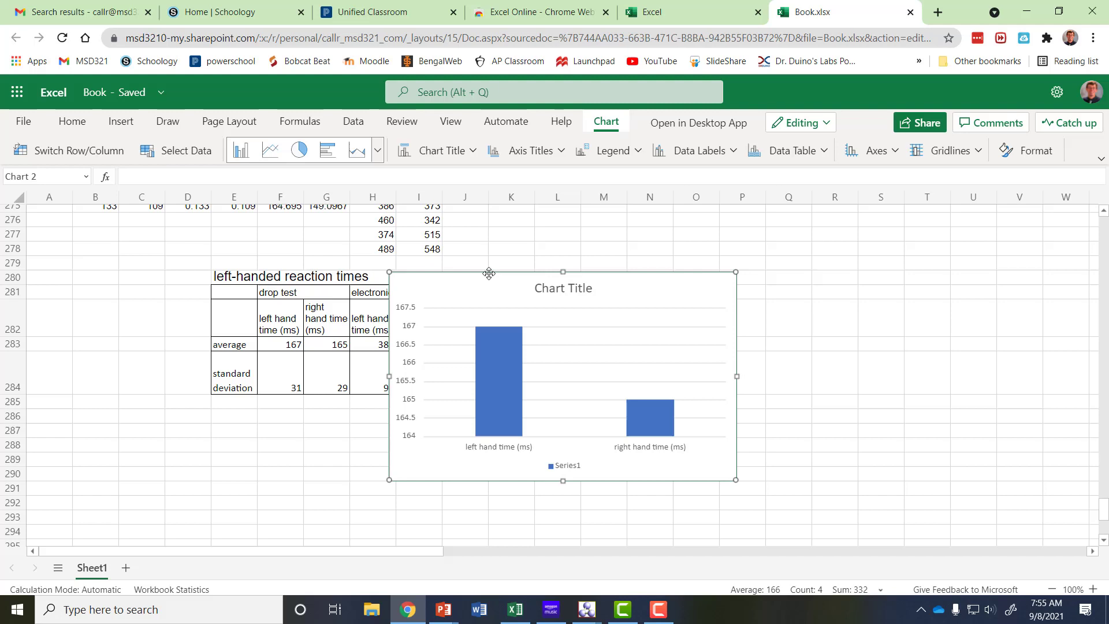
pyautogui.moveTo(498, 283); pyautogui.dragTo(551, 263)
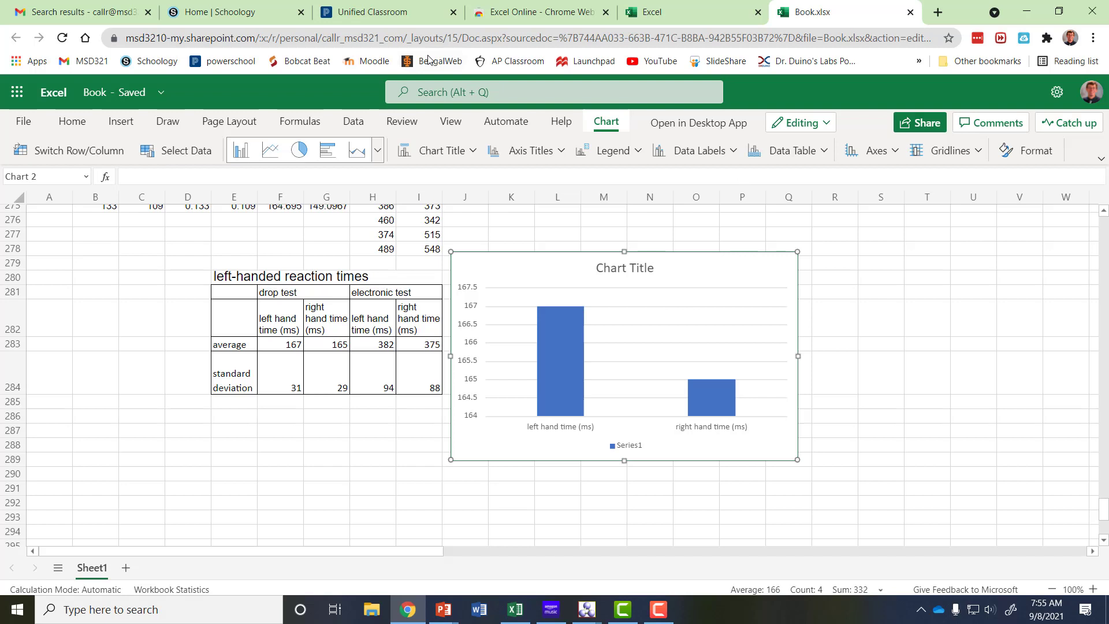
# Switch the chart's rows and columns so left and right hand times become separate series
pyautogui.click(454, 92)
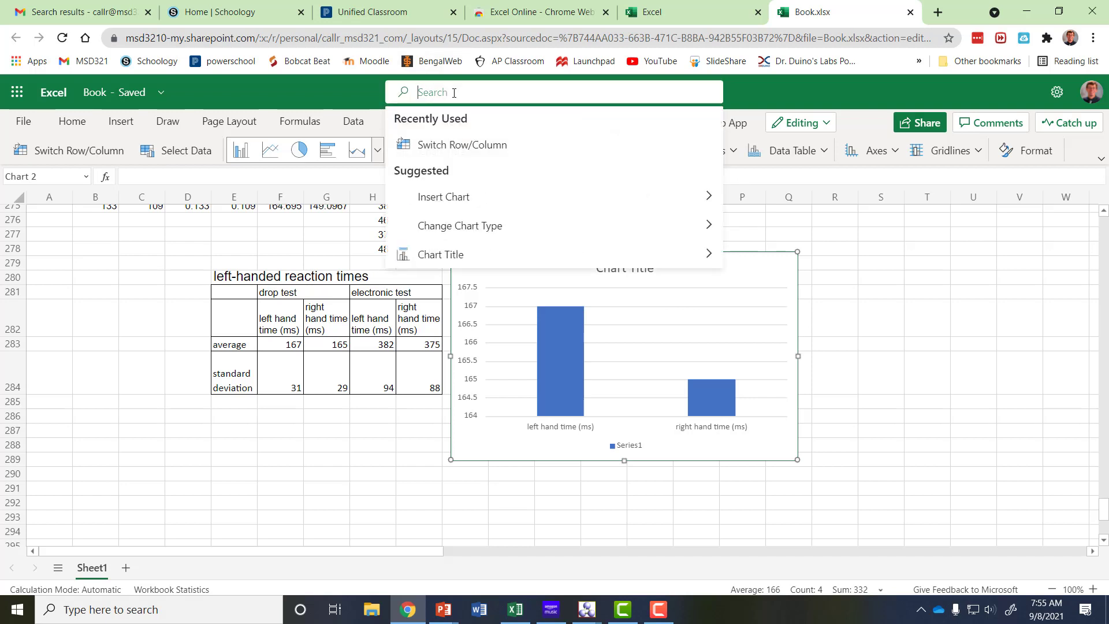
pyautogui.write('switch')
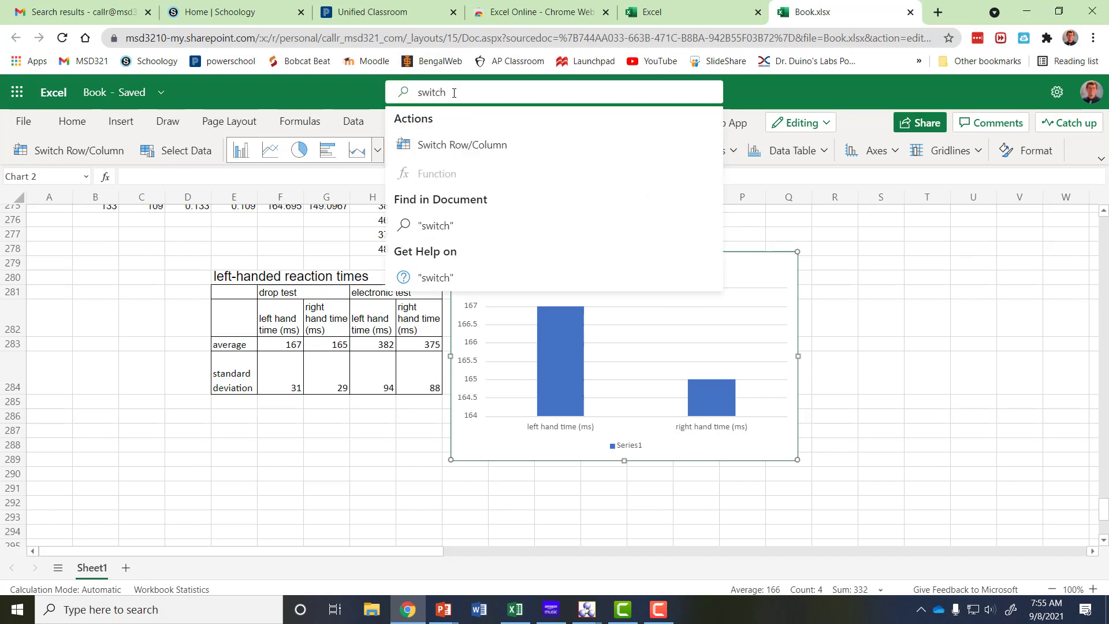
pyautogui.press('BackSpace')
pyautogui.press('BackSpace')
pyautogui.press('BackSpace')
pyautogui.press('BackSpace')
pyautogui.press('BackSpace')
pyautogui.press('BackSpace')
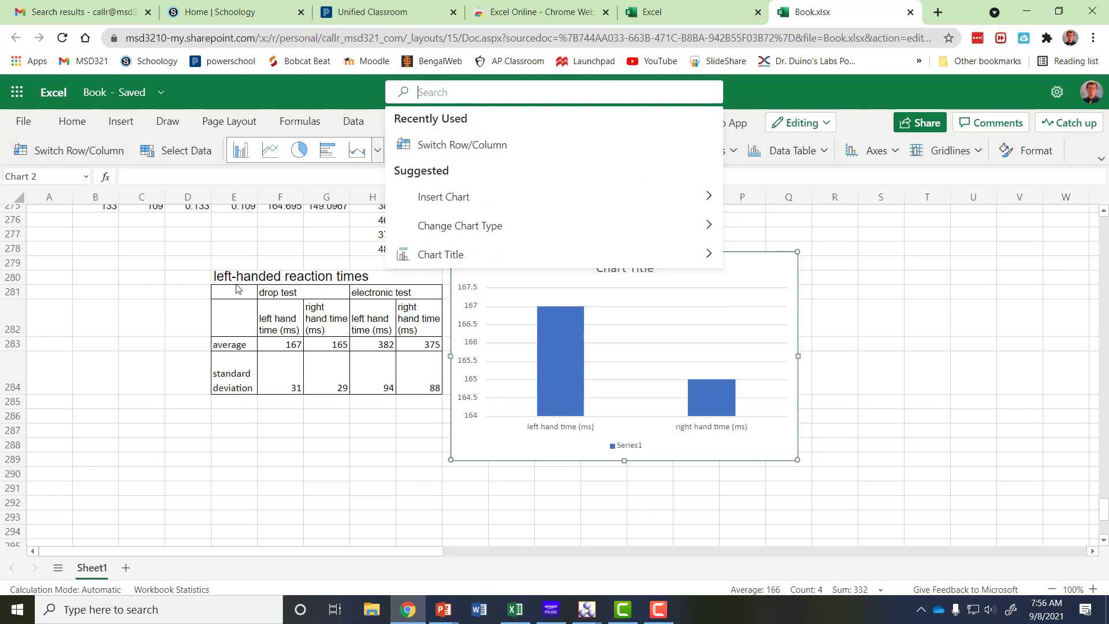
pyautogui.click(668, 339)
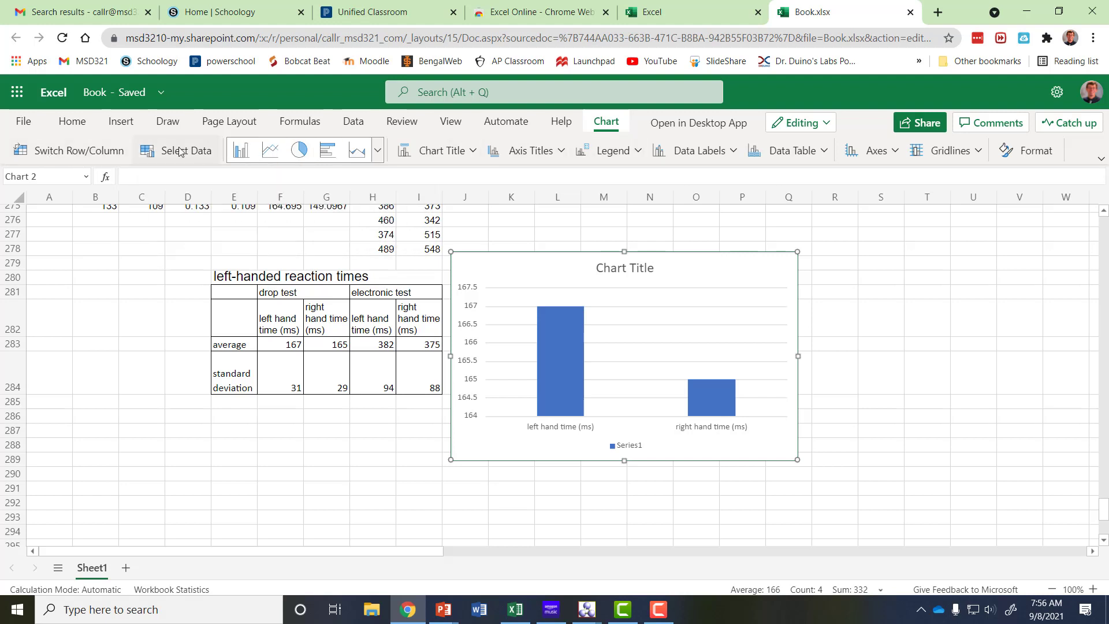
pyautogui.click(73, 152)
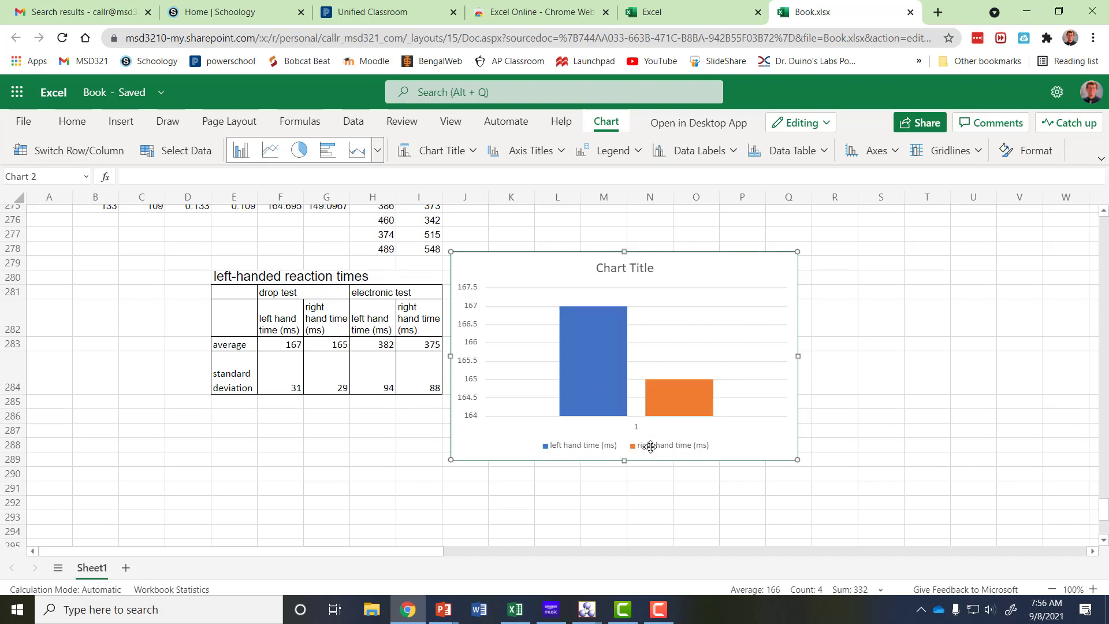
# Give the left-hand series vertical error bars: fixed value 31, both directions, cap end style
pyautogui.doubleClick(599, 365)
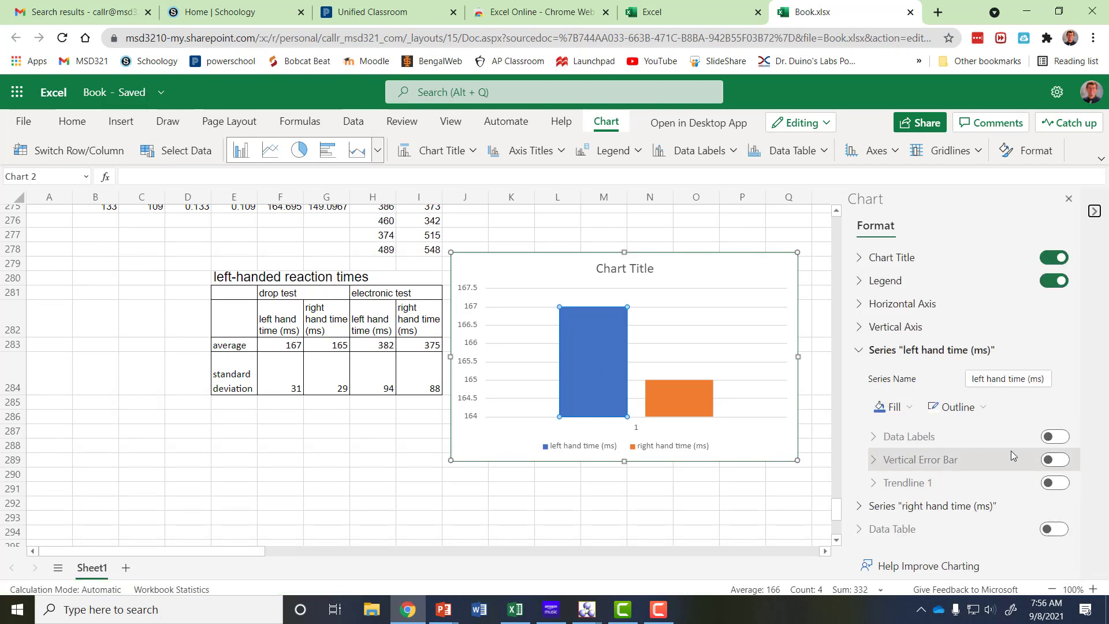
pyautogui.click(1057, 461)
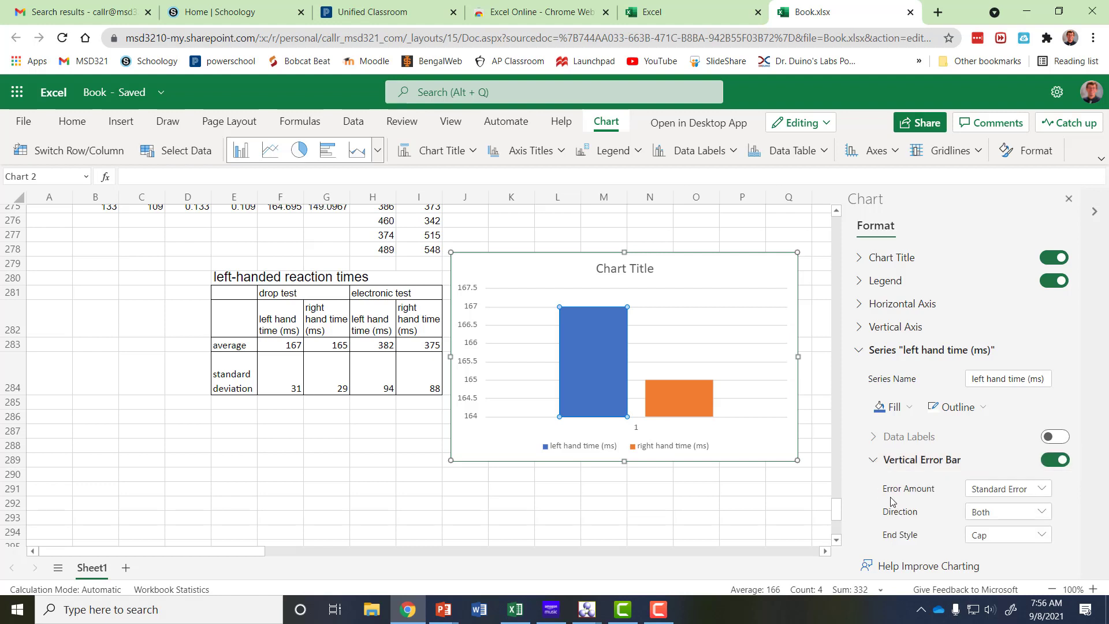
pyautogui.scroll(-3, 893, 501)
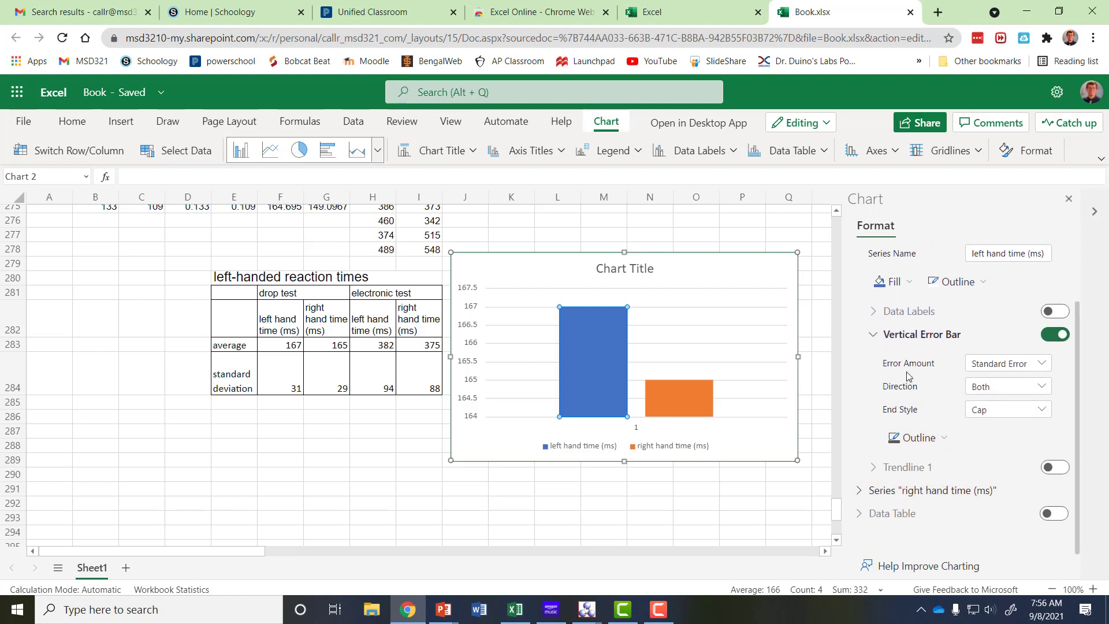
pyautogui.click(999, 365)
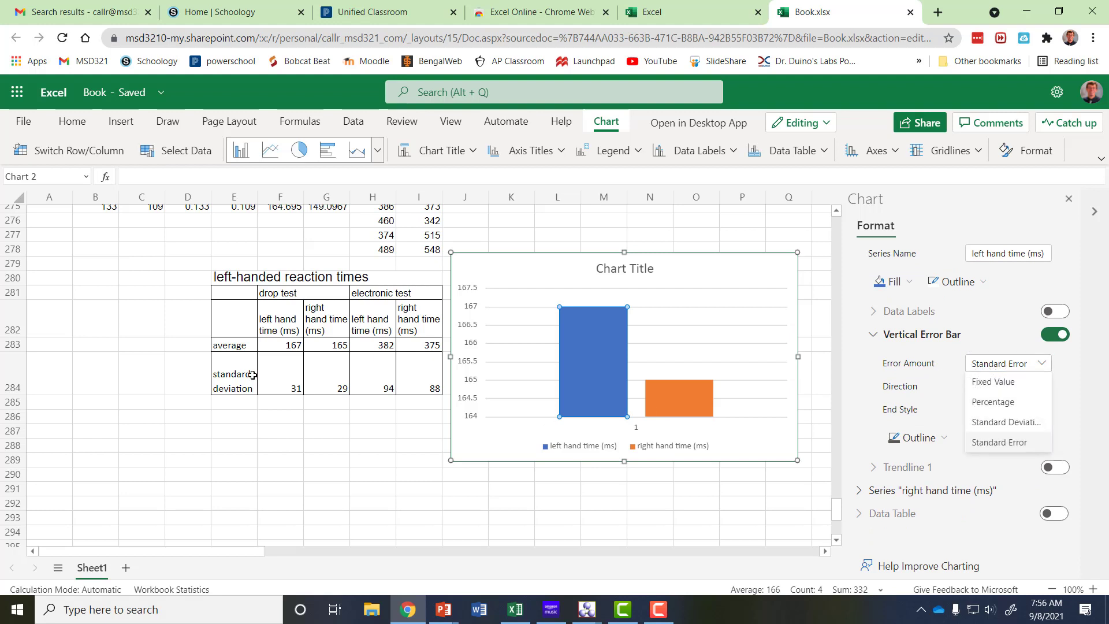
pyautogui.click(997, 382)
pyautogui.click(973, 385)
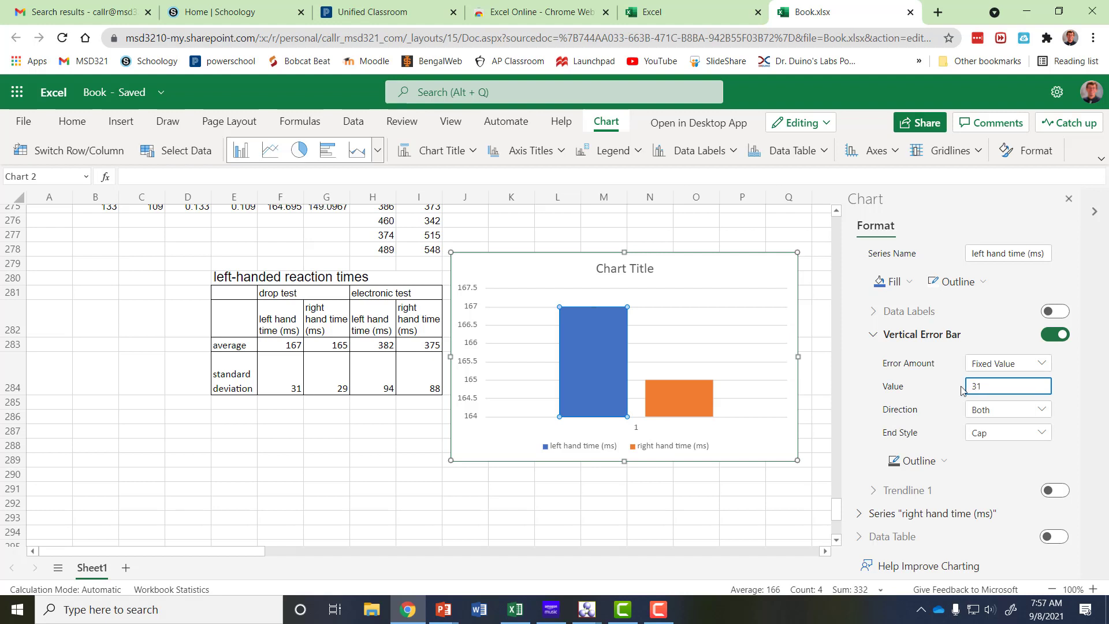
pyautogui.click(998, 411)
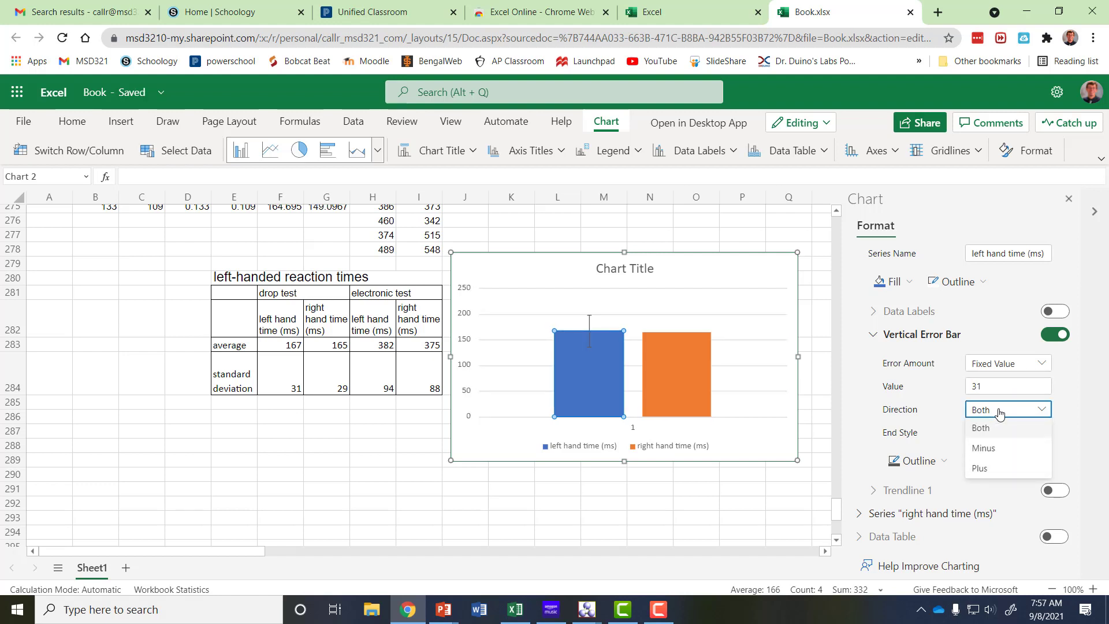
pyautogui.click(999, 412)
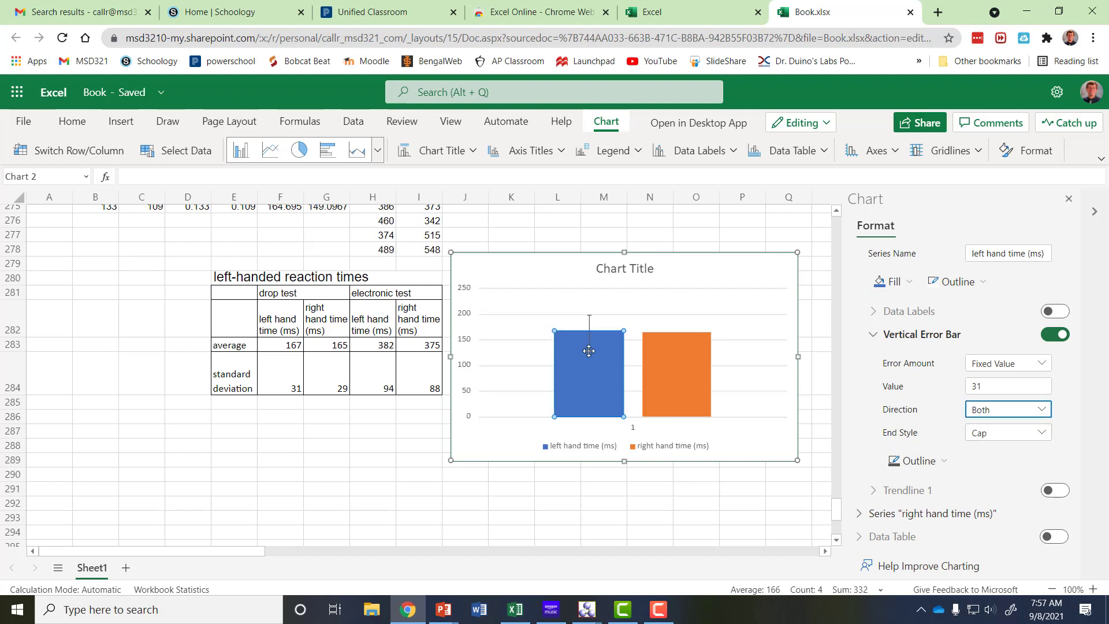
# Give the orange right-hand series a vertical error bar with fixed value 29
pyautogui.click(677, 368)
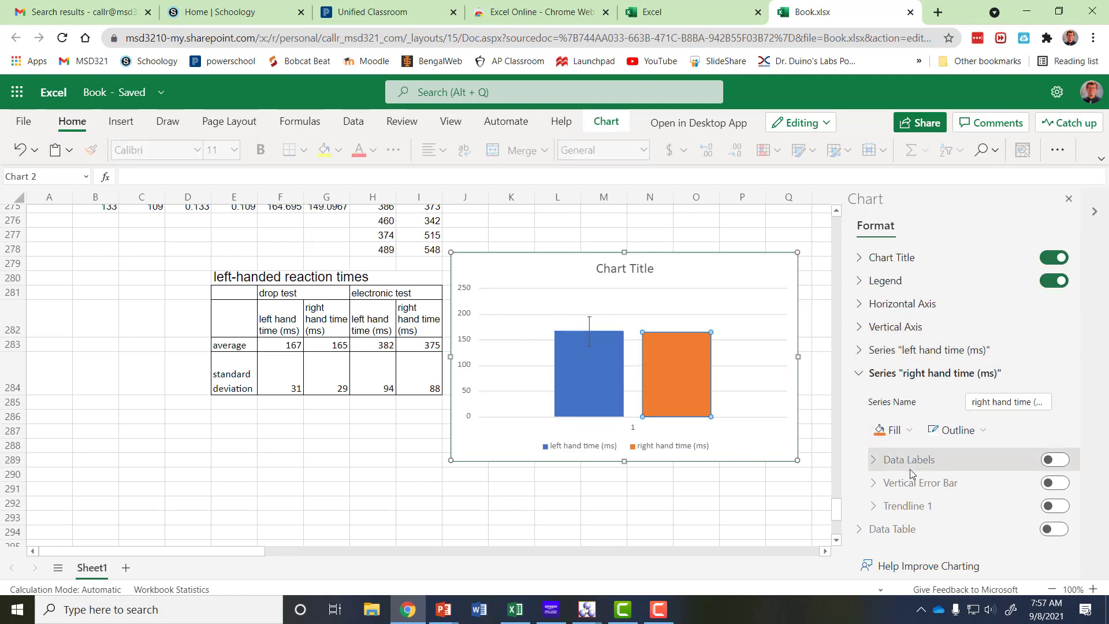
pyautogui.click(1064, 484)
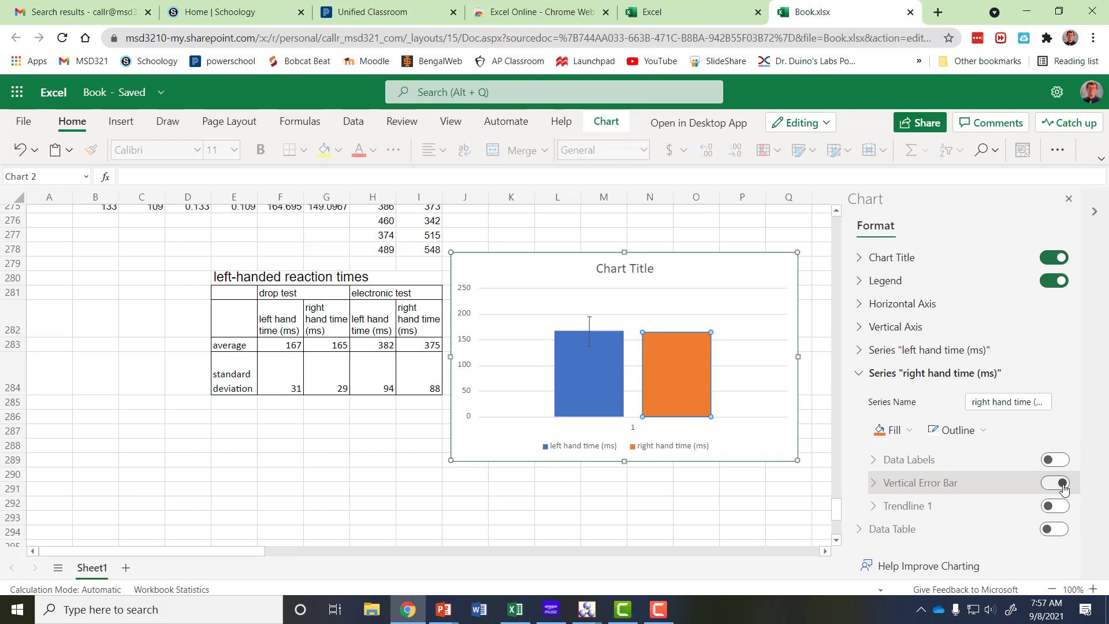
pyautogui.click(992, 387)
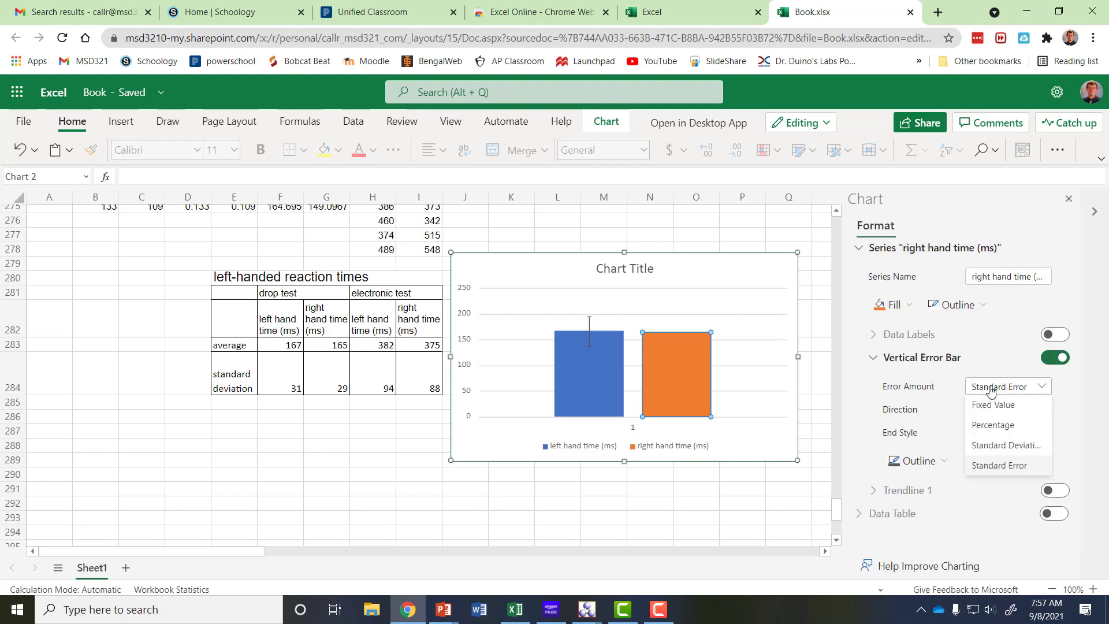
pyautogui.click(984, 404)
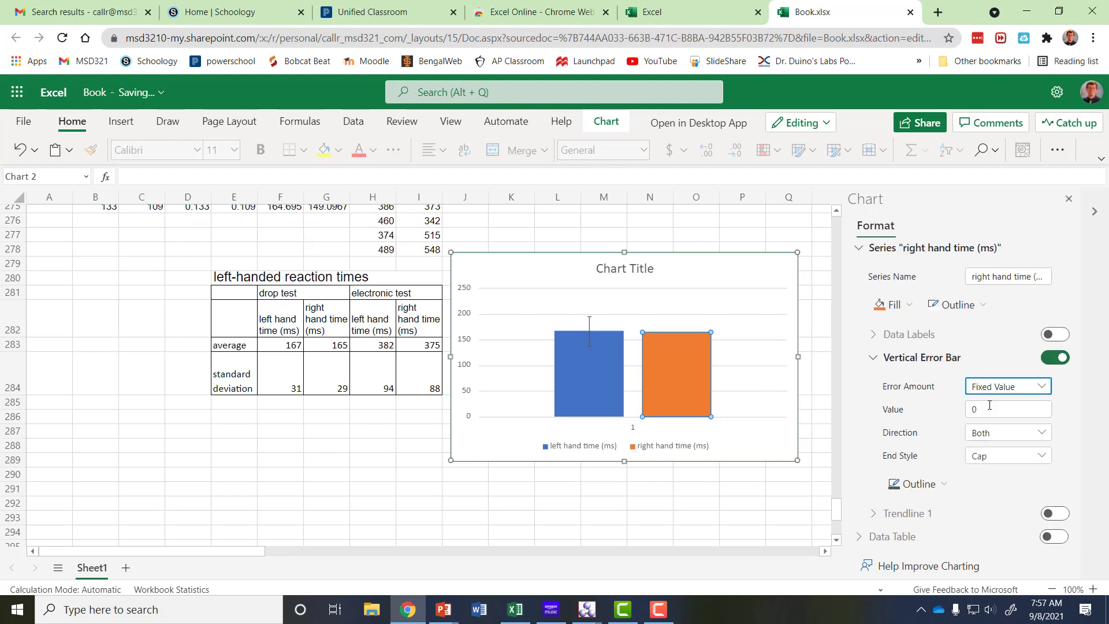
pyautogui.click(984, 406)
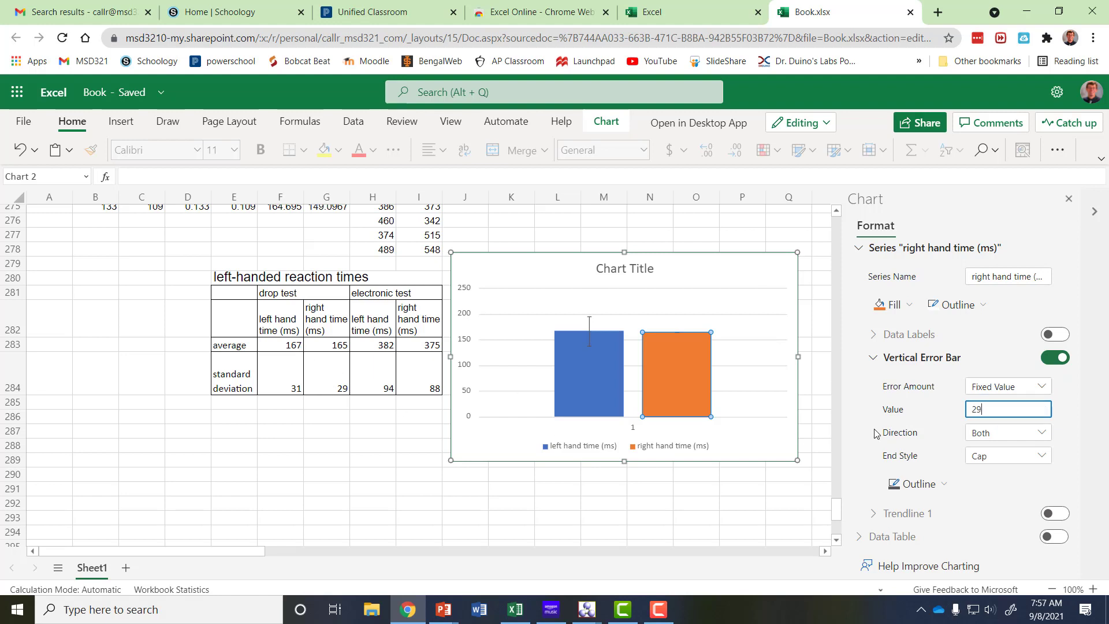
pyautogui.write('29')
pyautogui.click(774, 494)
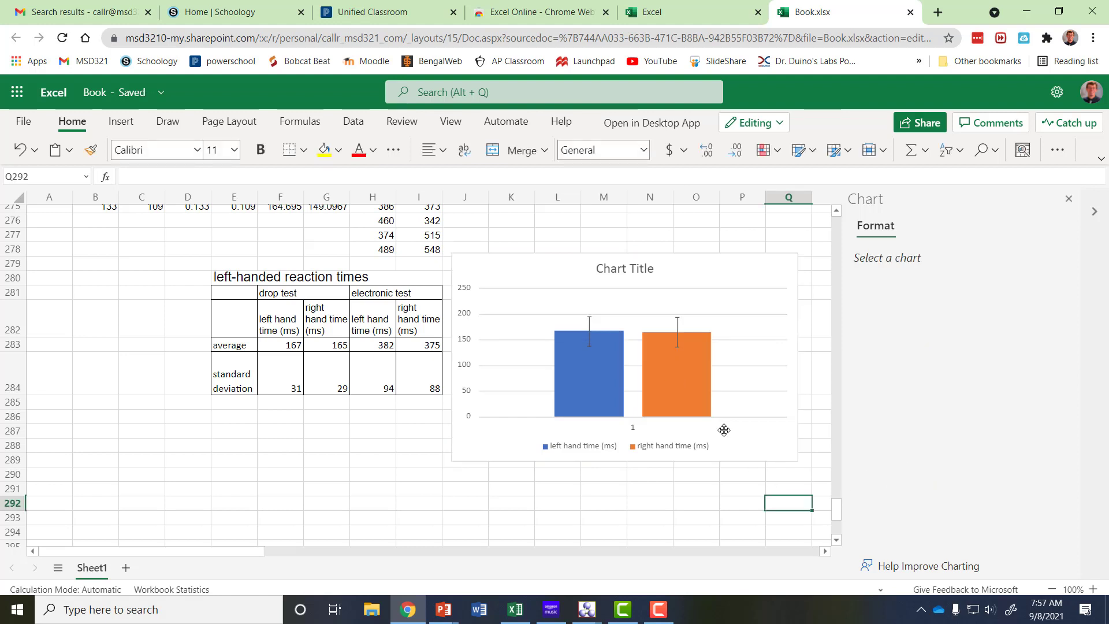
pyautogui.click(652, 276)
pyautogui.click(625, 274)
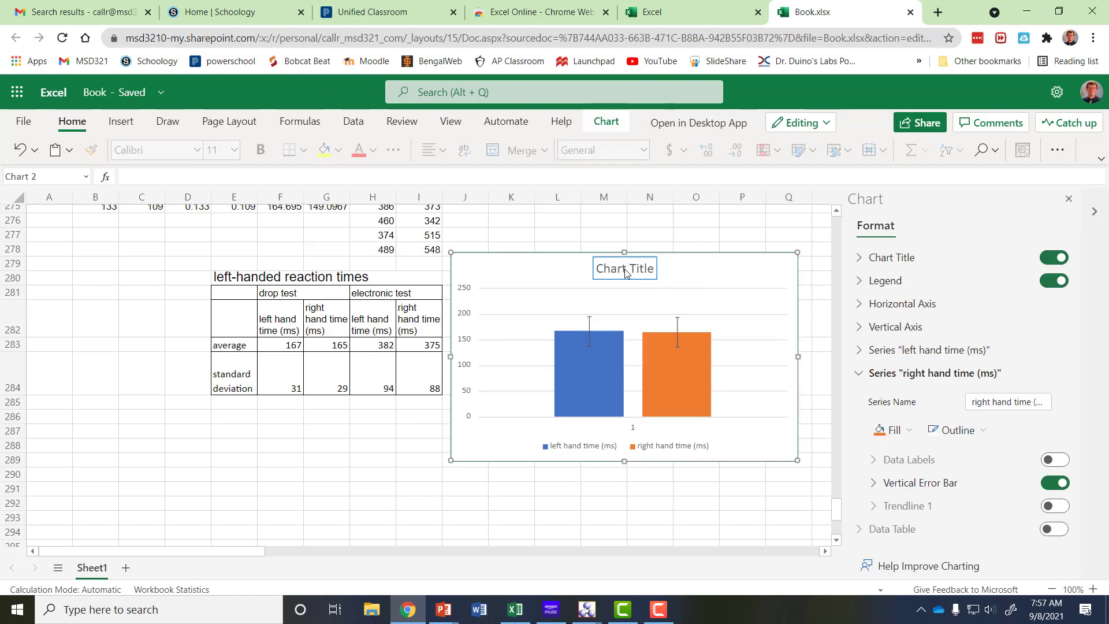
# Add the chart title 'Comparing average reaction times' above the chart
pyautogui.click(706, 280)
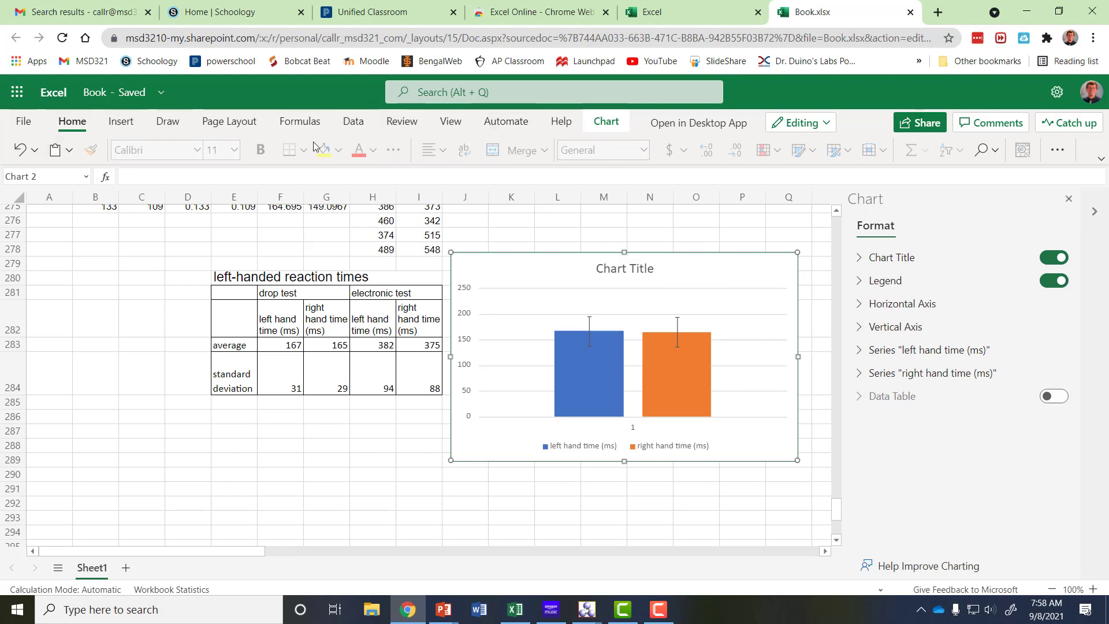
pyautogui.click(605, 125)
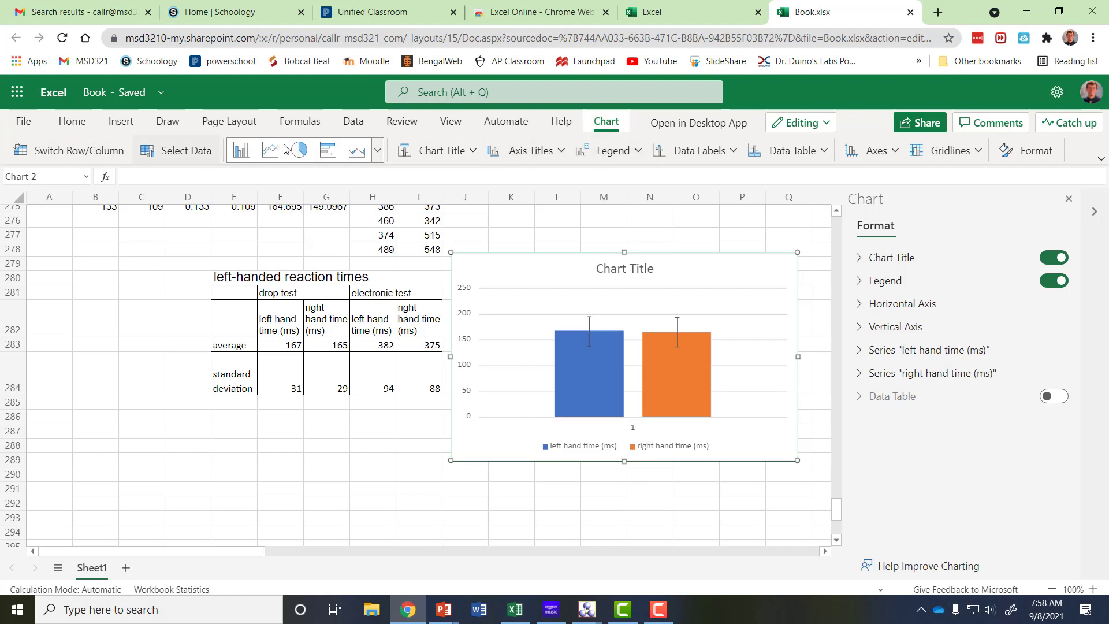
pyautogui.click(473, 151)
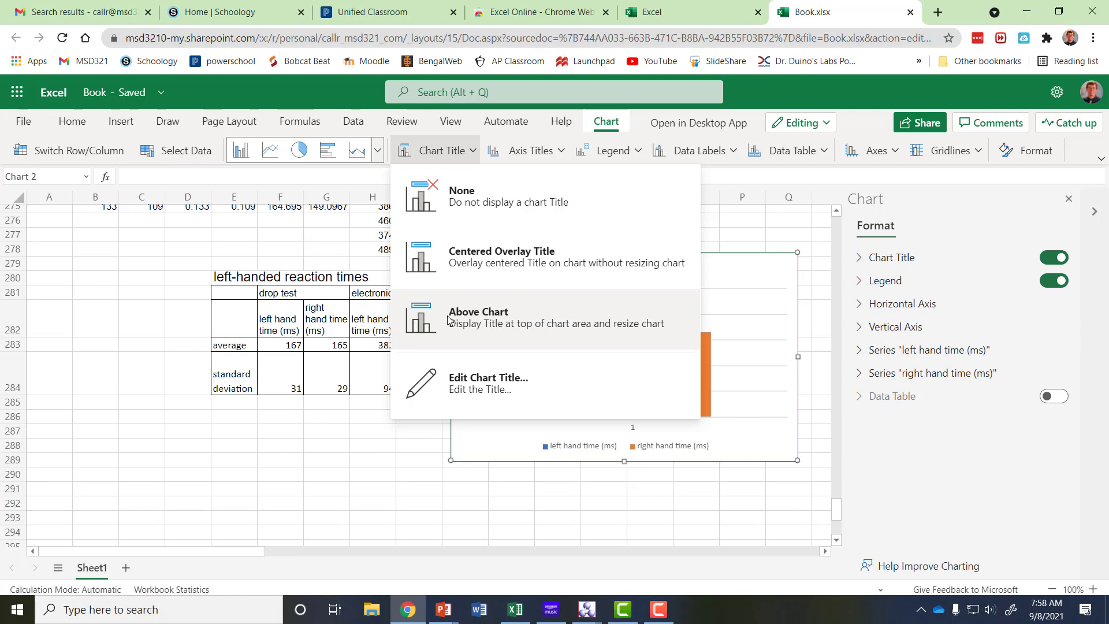
pyautogui.click(693, 293)
pyautogui.doubleClick(640, 270)
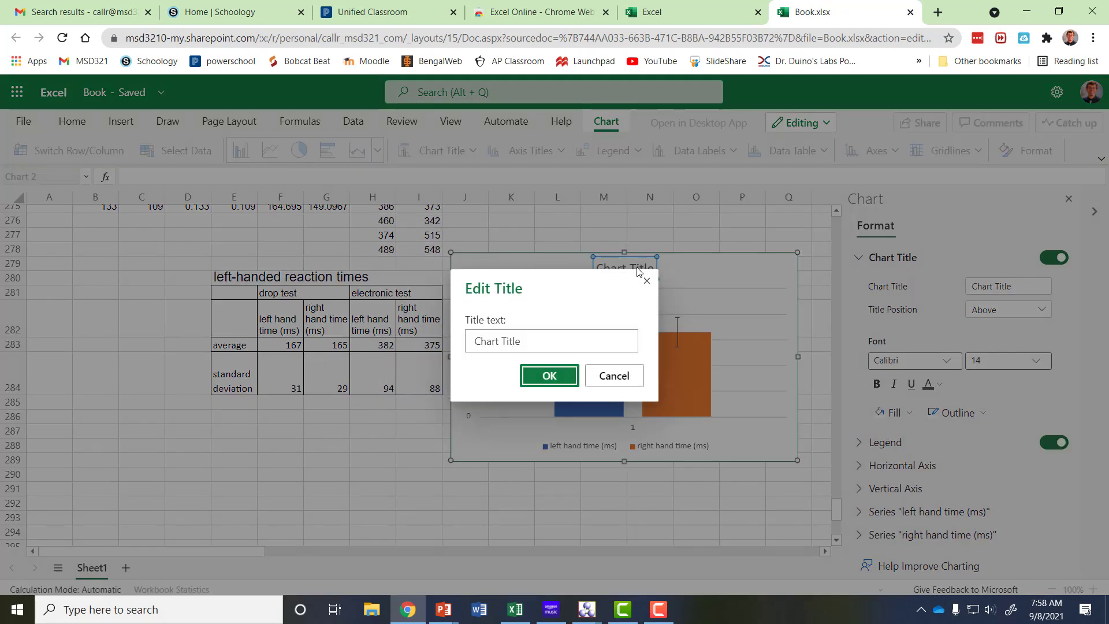
pyautogui.moveTo(543, 345); pyautogui.dragTo(469, 341)
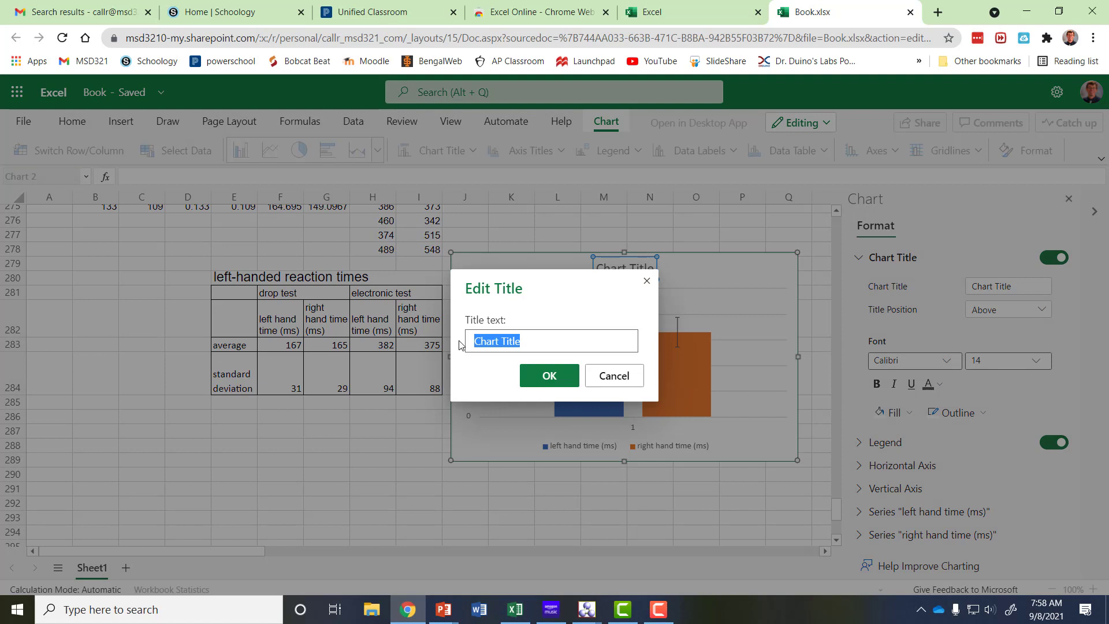
pyautogui.write('Comparing average reaction times')
pyautogui.click(551, 377)
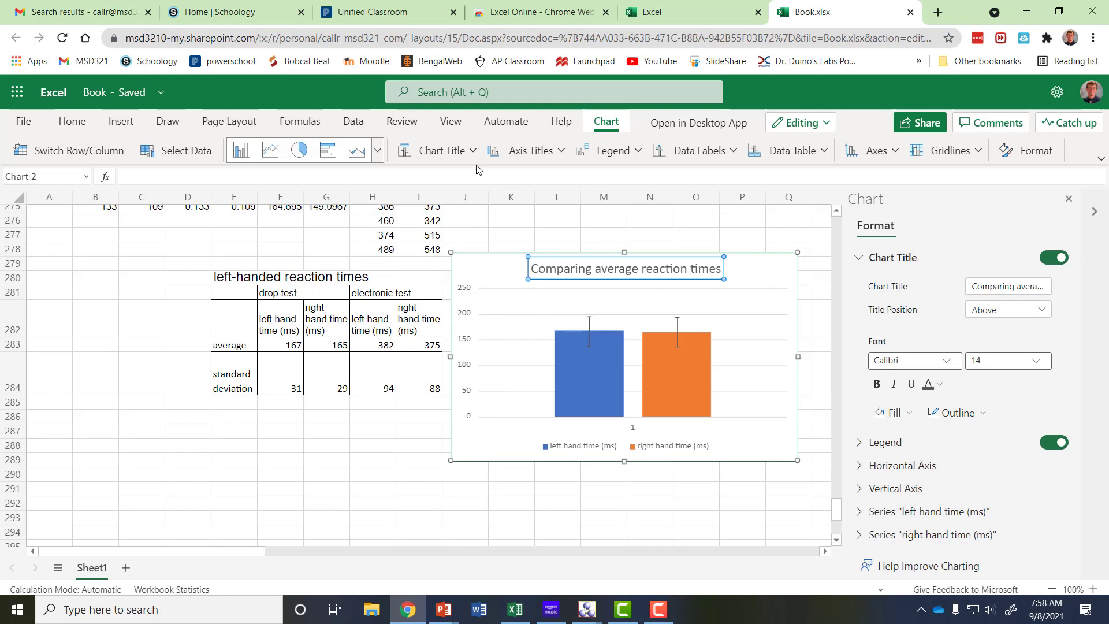
# Add a rotated primary vertical axis title reading 'Time (ms)'
pyautogui.click(554, 153)
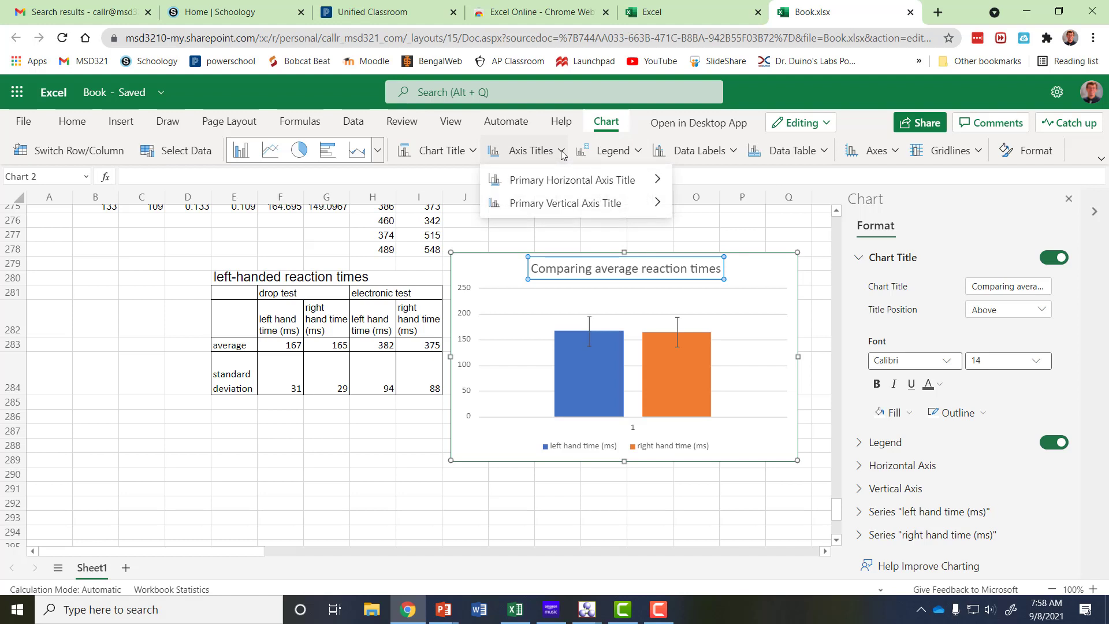
pyautogui.moveTo(659, 205)
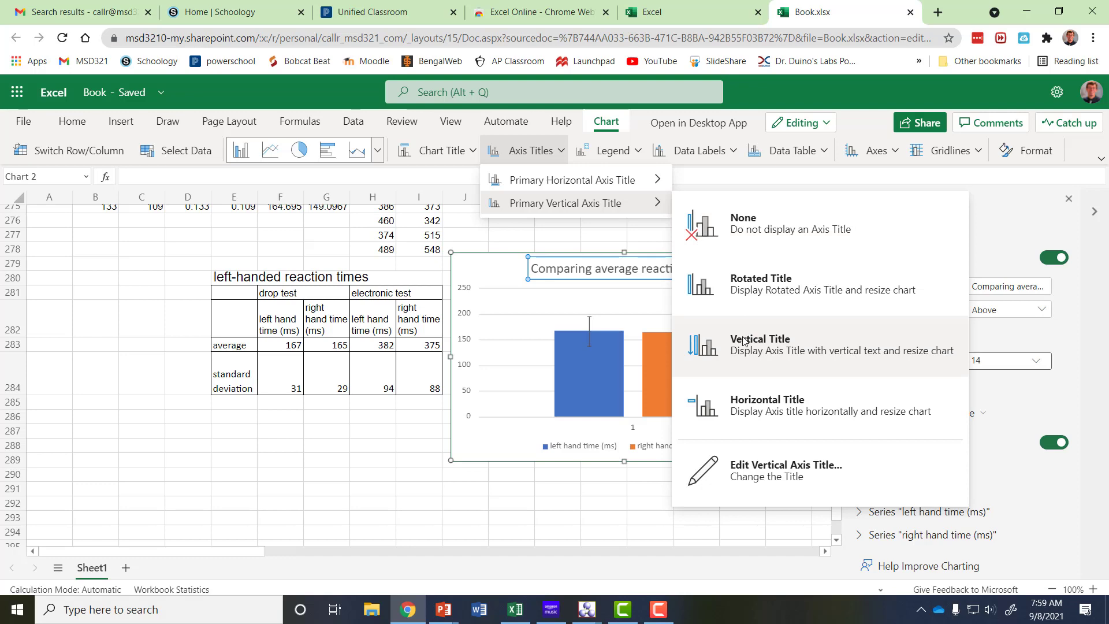
pyautogui.click(758, 282)
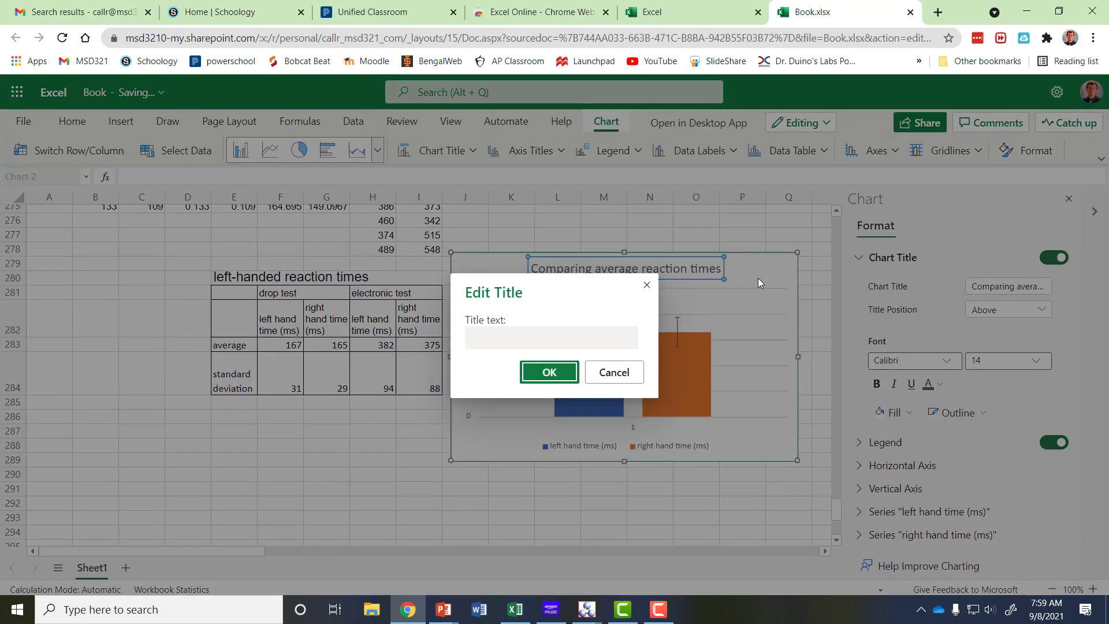
pyautogui.write('T')
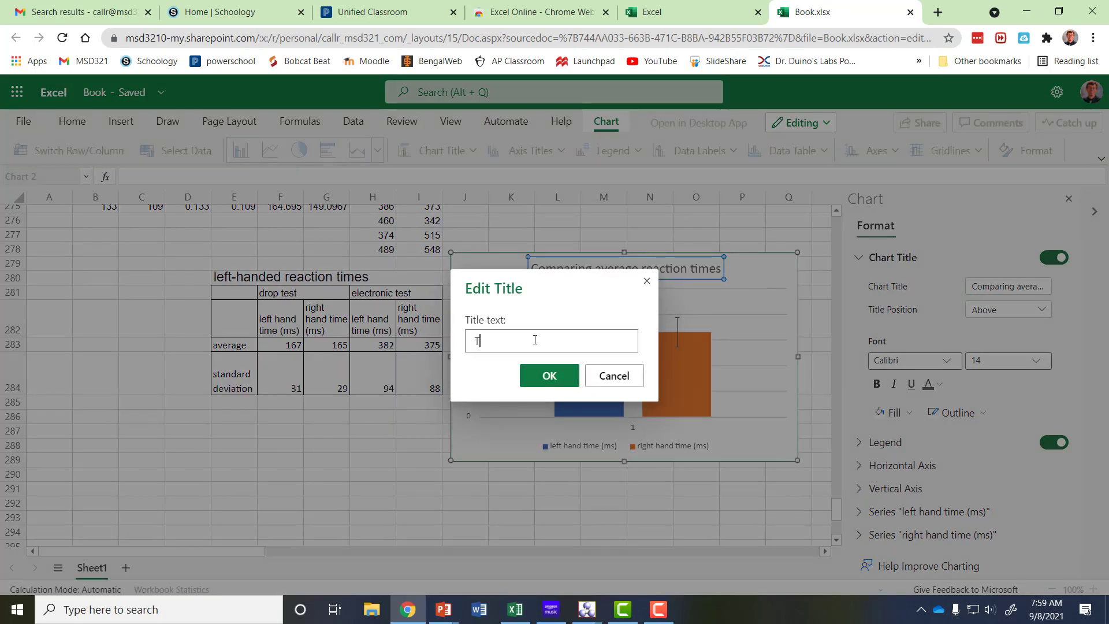
pyautogui.write('ime (ms)')
pyautogui.press('Return')
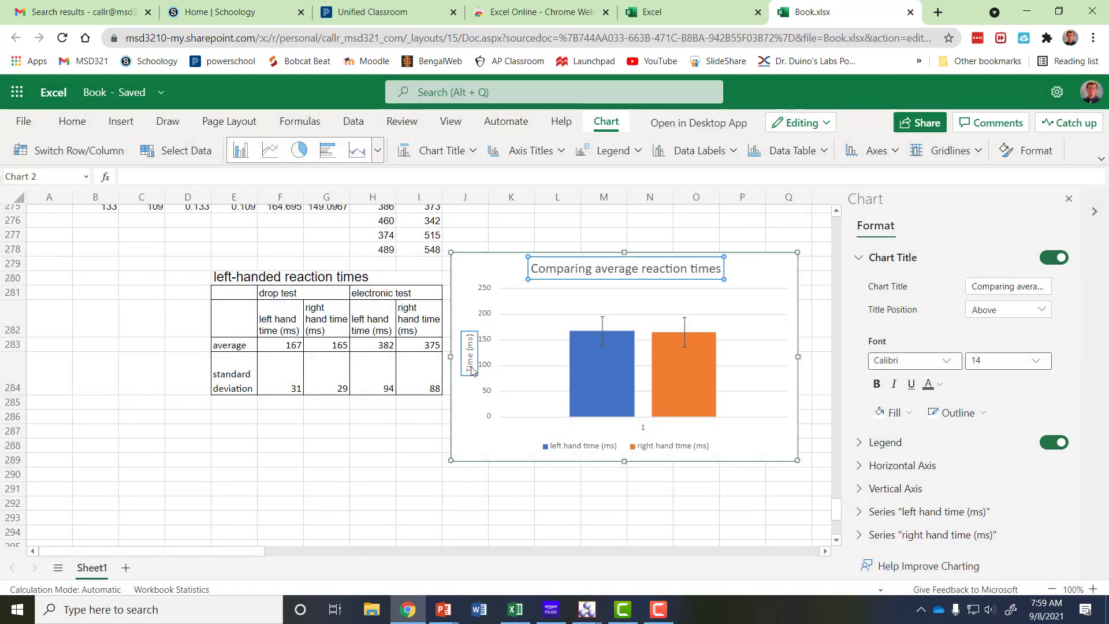
pyautogui.click(783, 271)
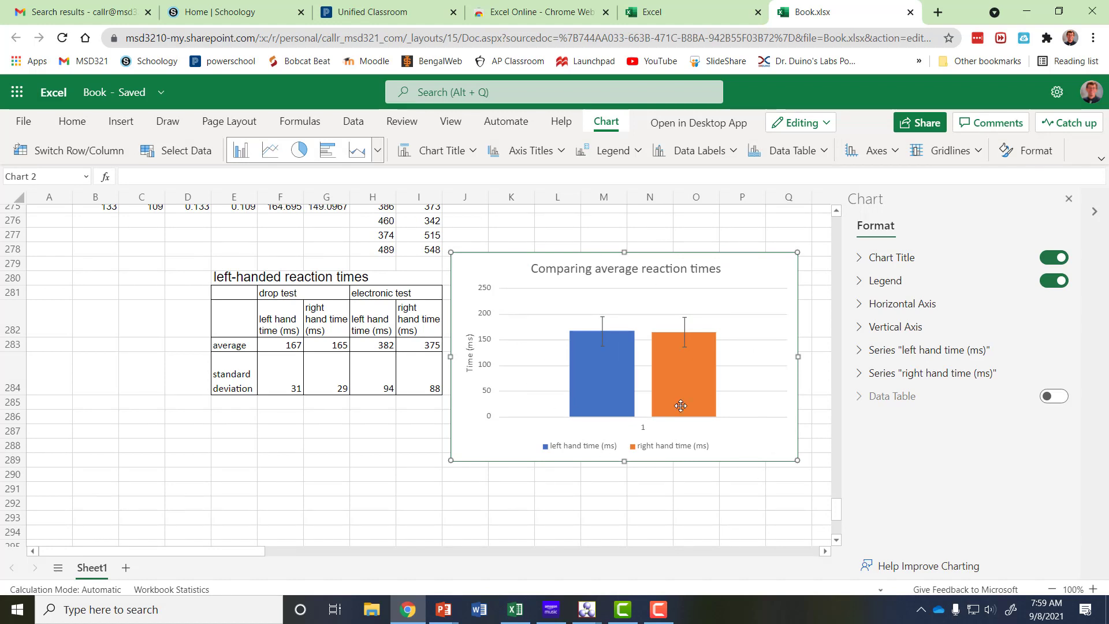
# Close the Format pane, then click off the chart and back onto it to check it
pyautogui.click(1068, 199)
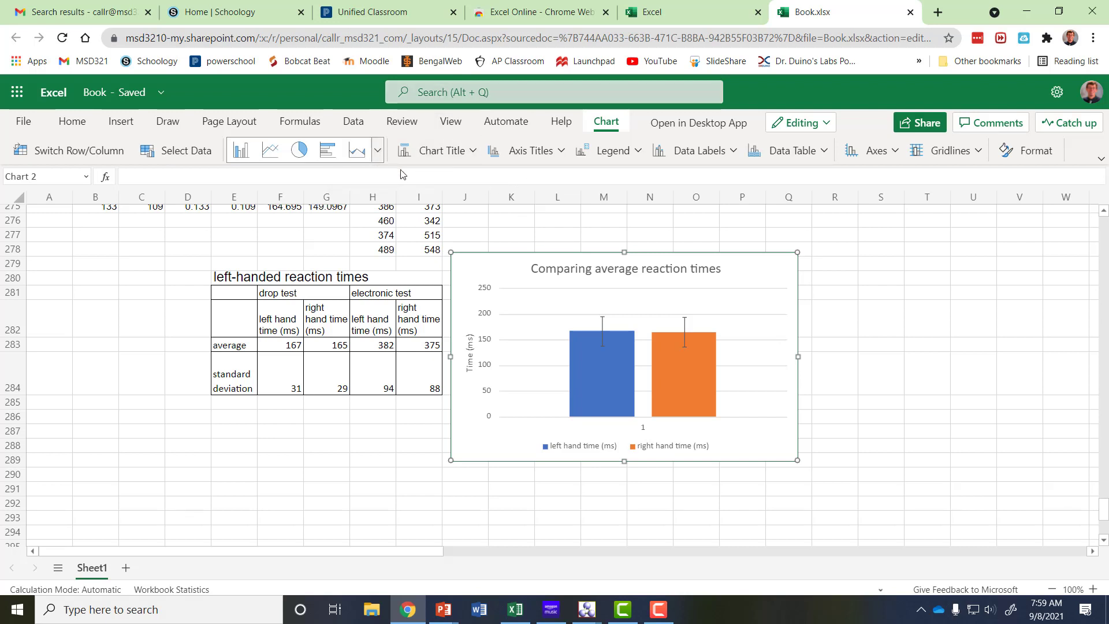
pyautogui.click(927, 318)
pyautogui.click(777, 281)
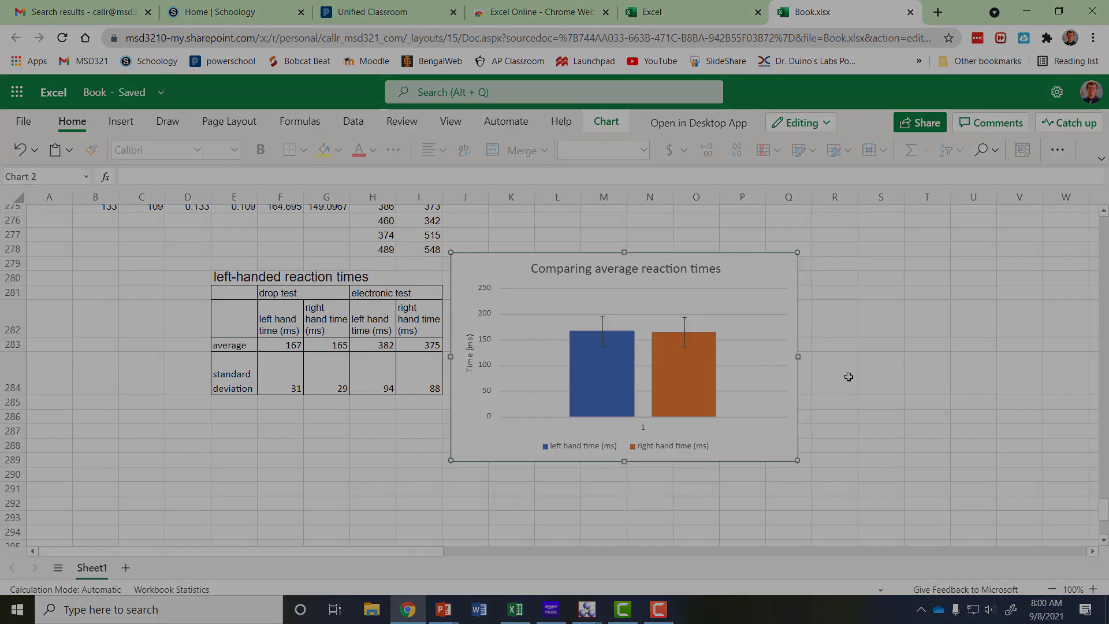